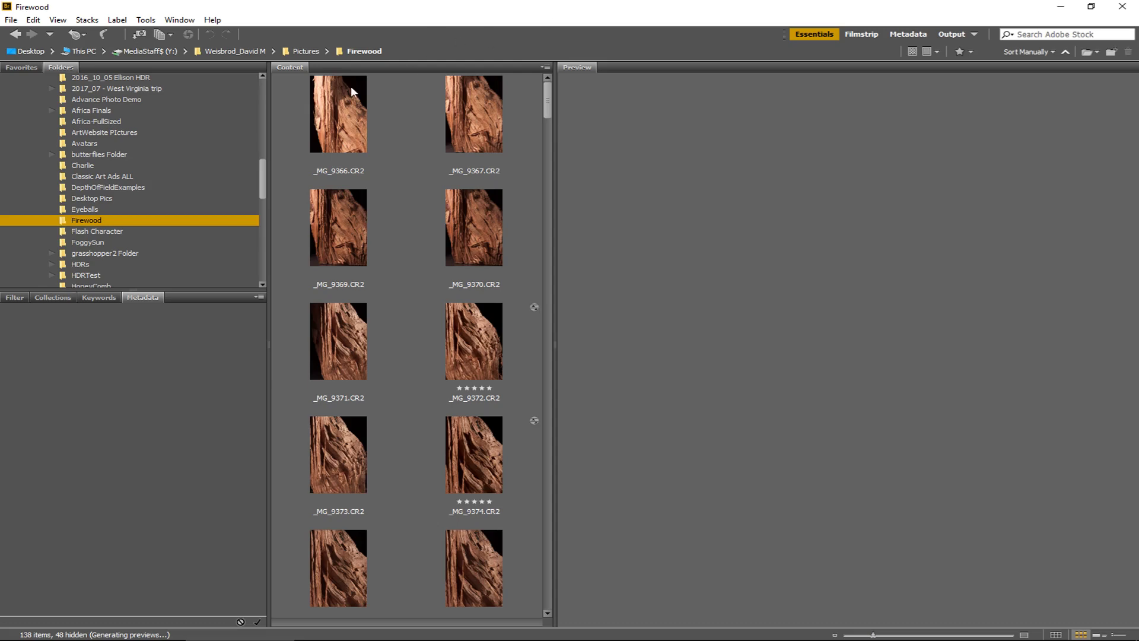
Select _MG_9366.CR2 through _MG_9397.CR2 in Bridge and open all 31 in Camera Raw.
{"action": "left_click", "coordinate": [337, 92]}
{"action": "scroll", "coordinate": [480, 445], "scroll_direction": "down", "scroll_amount": 8}
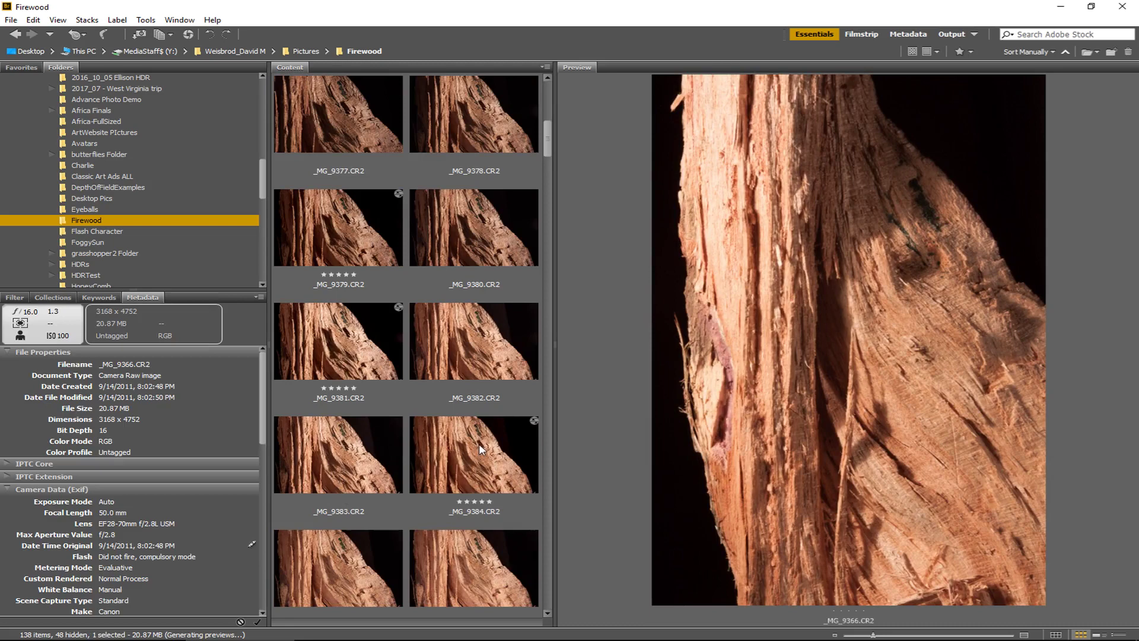
{"action": "scroll", "coordinate": [473, 446], "scroll_direction": "down", "scroll_amount": 3}
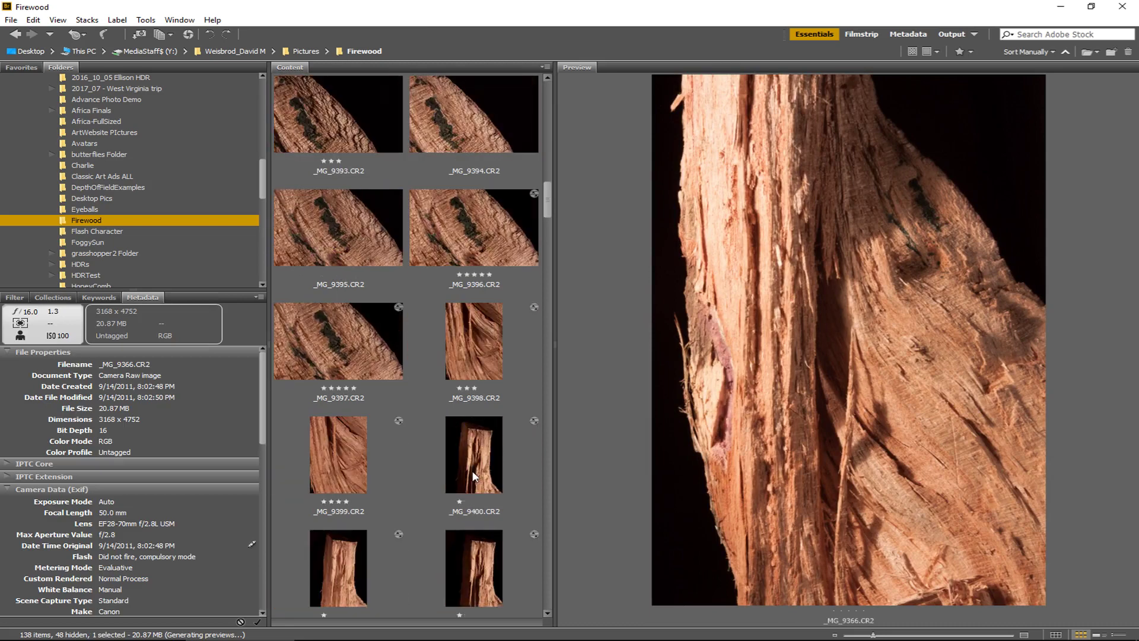
{"action": "left_click", "coordinate": [360, 351], "text": "shift"}
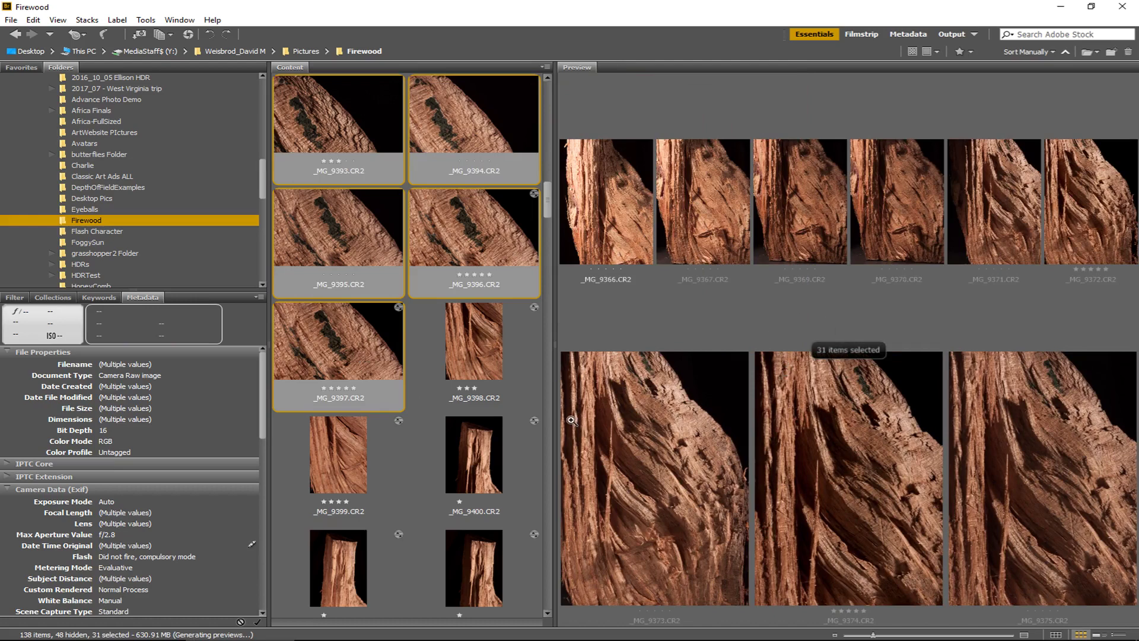
{"action": "right_click", "coordinate": [334, 348]}
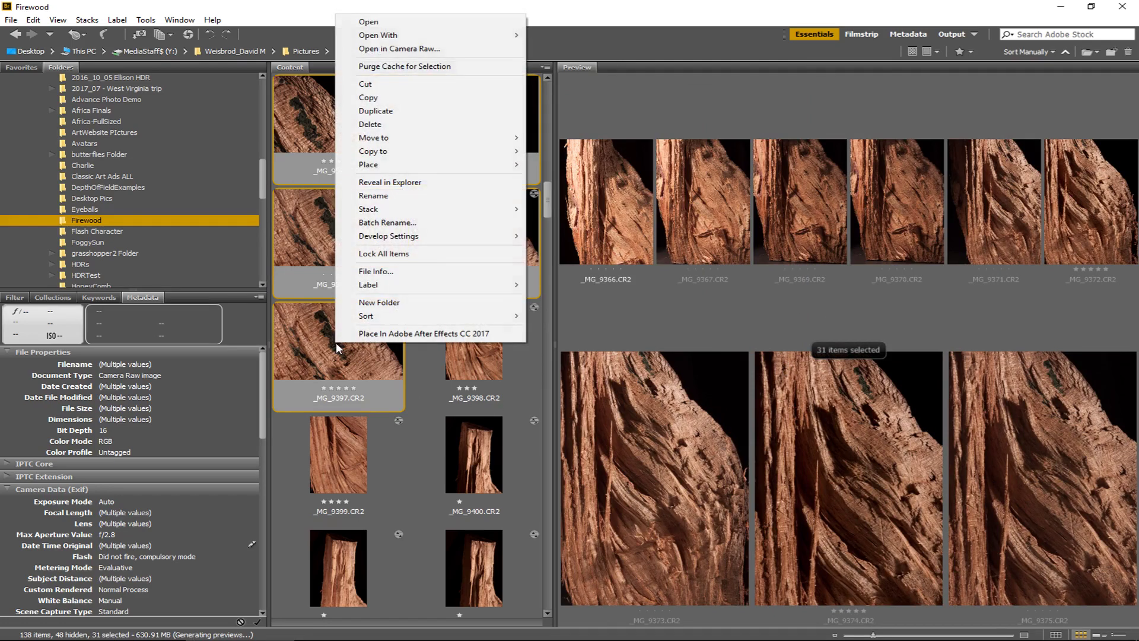
{"action": "left_click", "coordinate": [433, 50]}
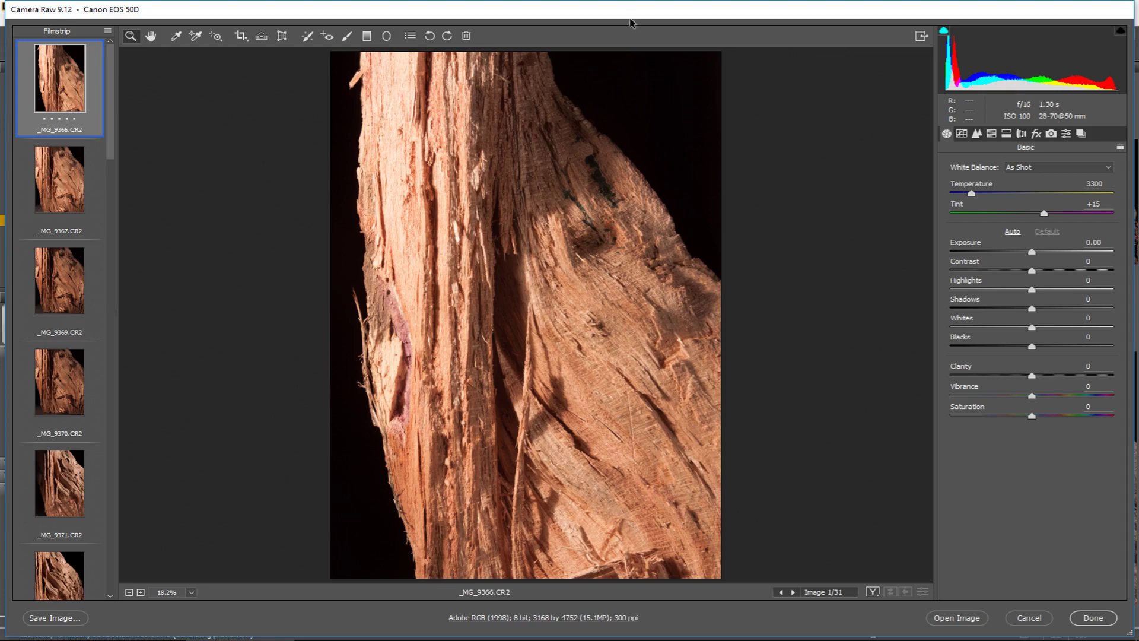
Select all 31 filmstrip images and start Save Images with destination 'Save in New Location'.
{"action": "left_click", "coordinate": [108, 31]}
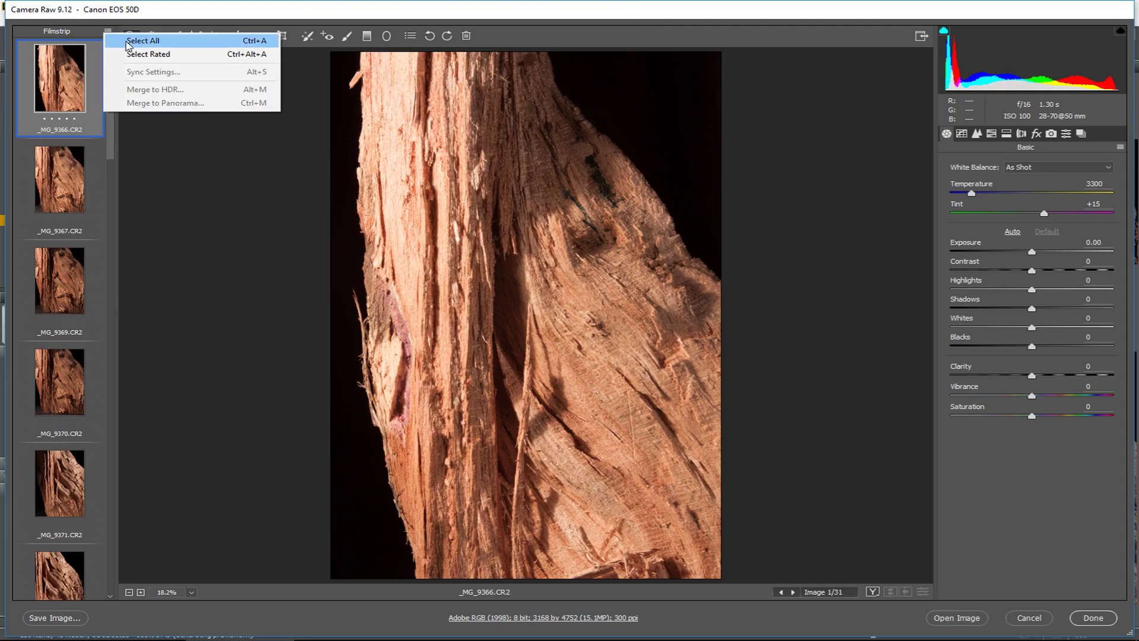
{"action": "left_click", "coordinate": [140, 41]}
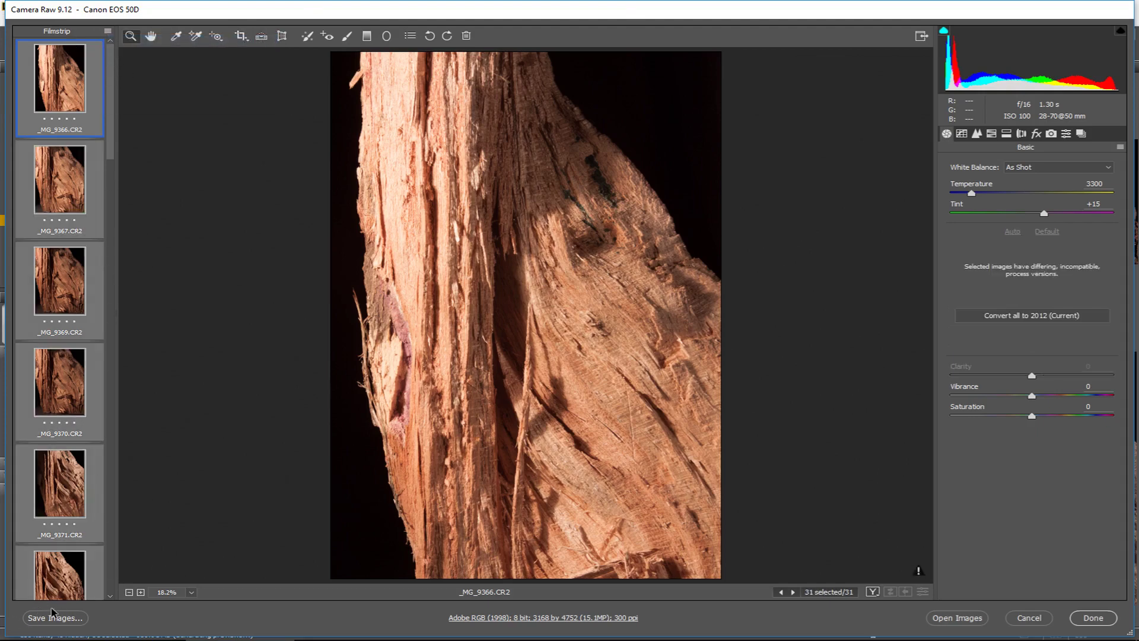
{"action": "left_click", "coordinate": [65, 619]}
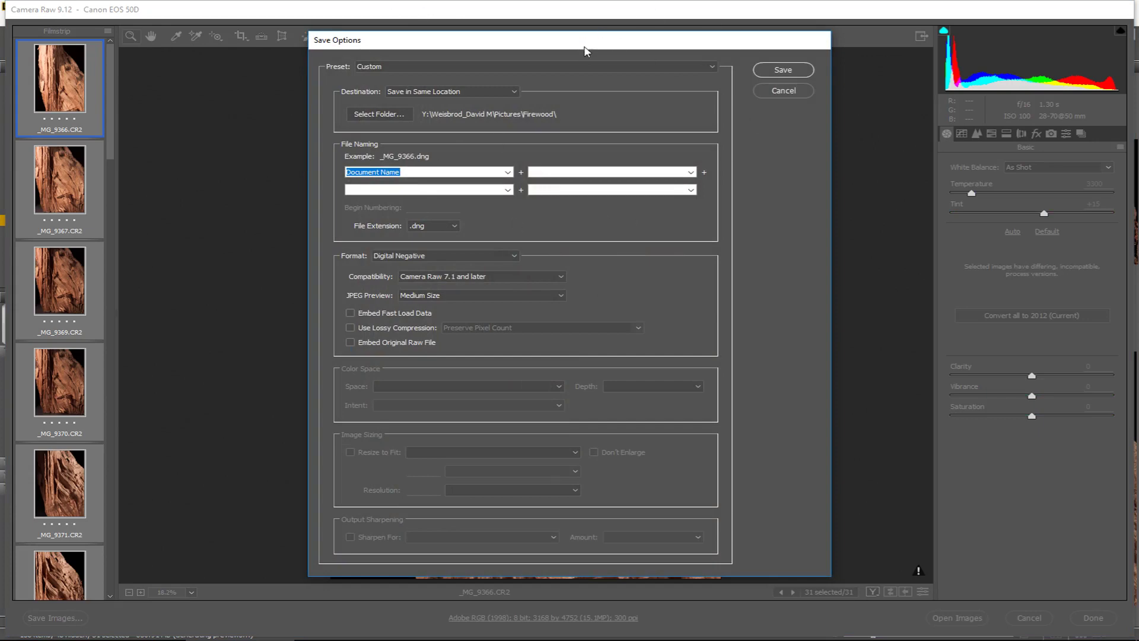
{"action": "left_click_drag", "start_coordinate": [586, 45], "coordinate": [530, 50]}
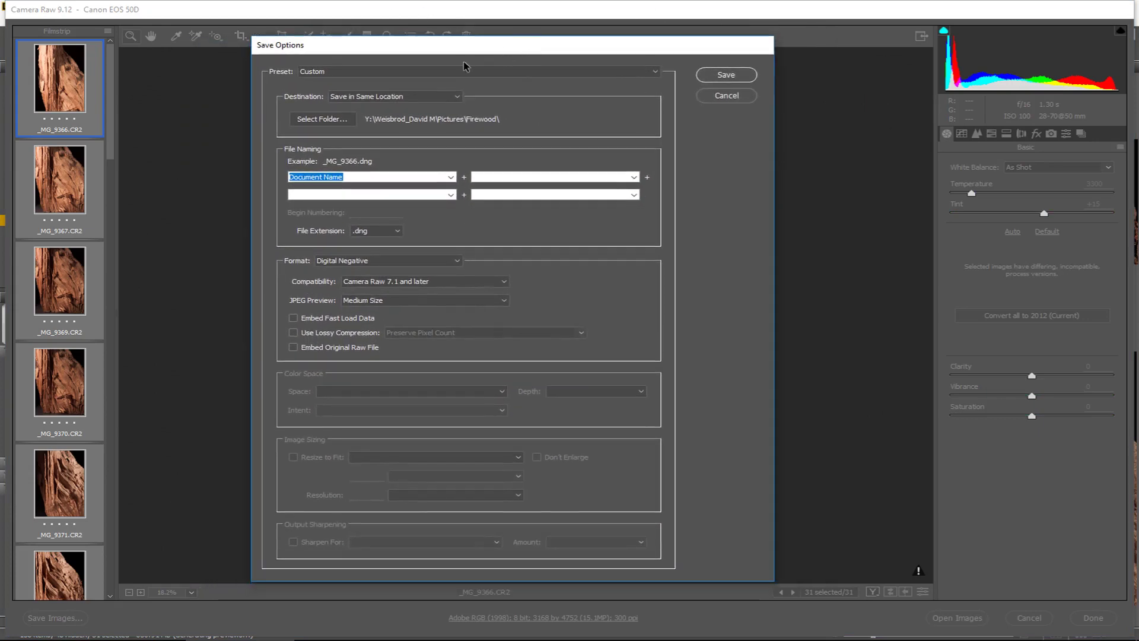
{"action": "left_click", "coordinate": [429, 98]}
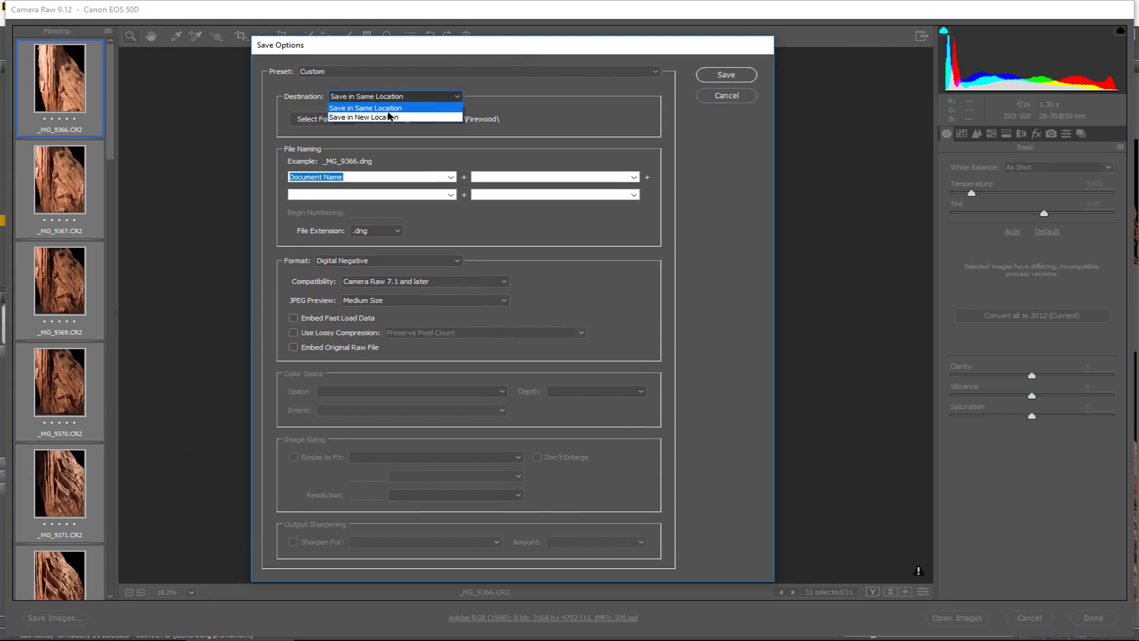
{"action": "left_click", "coordinate": [389, 116]}
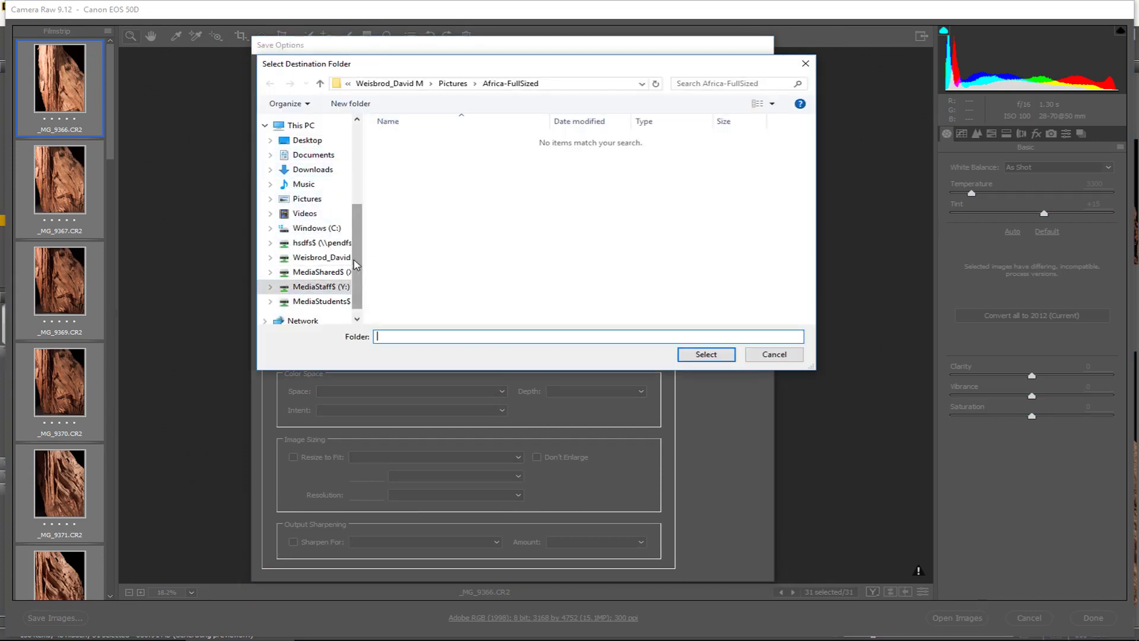
Browse the destination chooser to C:\Users and into the user's home folder.
{"action": "left_click", "coordinate": [315, 228]}
{"action": "double_click", "coordinate": [382, 205]}
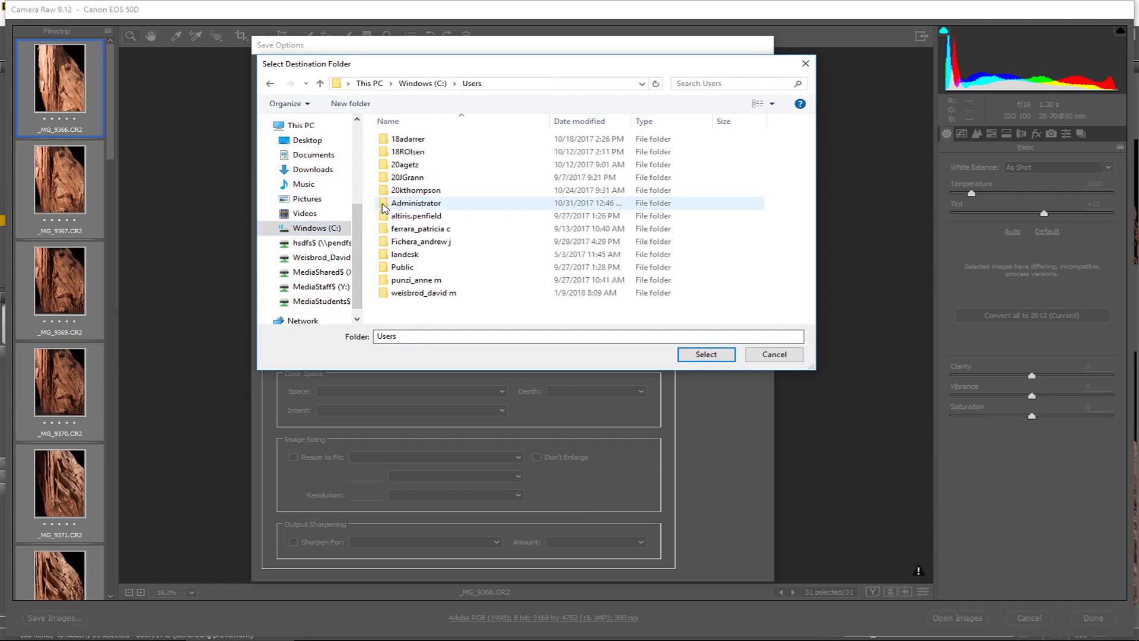
{"action": "double_click", "coordinate": [409, 292]}
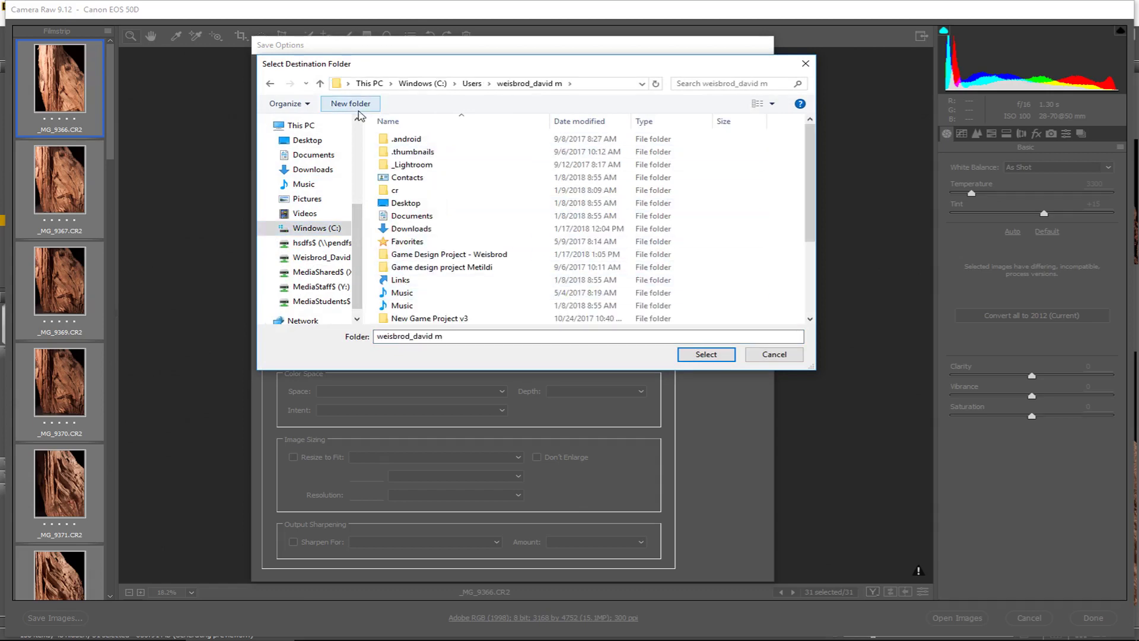
Create a new folder there named 'Firewood JPEGS'.
{"action": "left_click", "coordinate": [354, 105]}
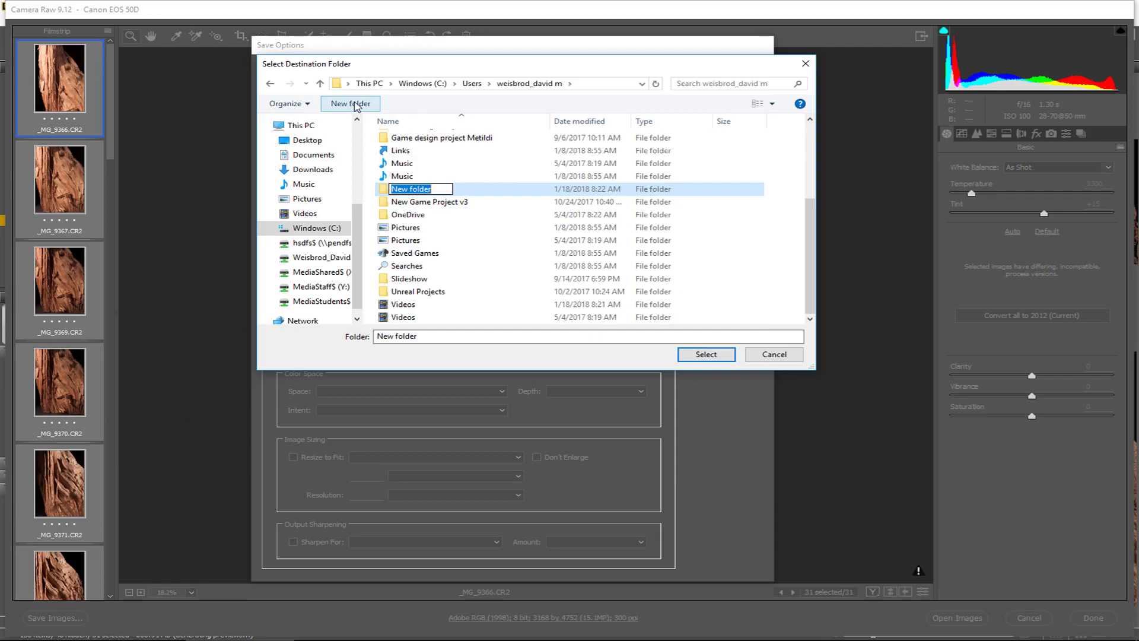
{"action": "type", "text": "fIREWOOD jpegs"}
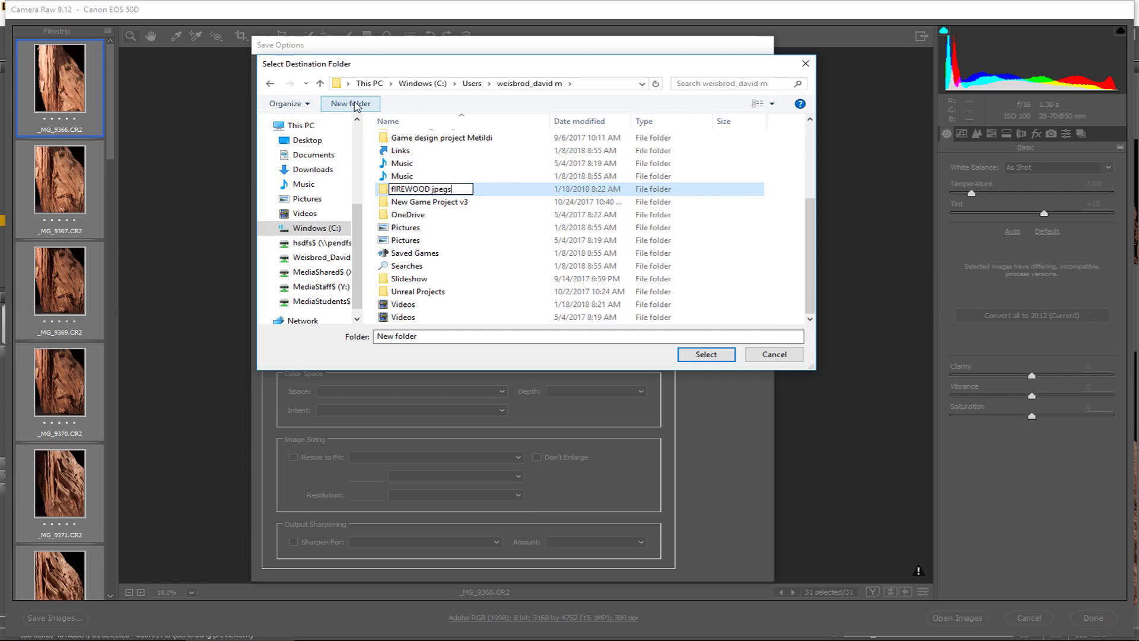
{"action": "key", "text": "BackSpace"}
{"action": "key", "text": "BackSpace"}
{"action": "key", "text": "BackSpace"}
{"action": "key", "text": "BackSpace"}
{"action": "key", "text": "BackSpace"}
{"action": "key", "text": "BackSpace"}
{"action": "key", "text": "BackSpace"}
{"action": "key", "text": "BackSpace"}
{"action": "key", "text": "BackSpace"}
{"action": "key", "text": "BackSpace"}
{"action": "key", "text": "BackSpace"}
{"action": "key", "text": "BackSpace"}
{"action": "key", "text": "BackSpace"}
{"action": "key", "text": "BackSpace"}
{"action": "type", "text": "F"}
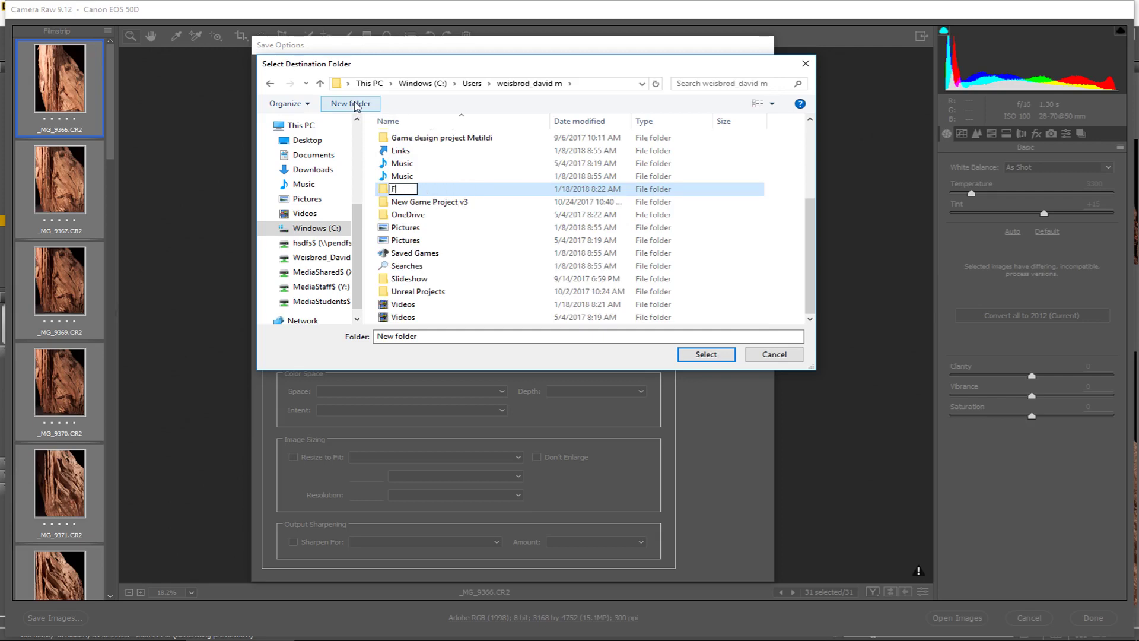
{"action": "type", "text": "irewood JPEGS"}
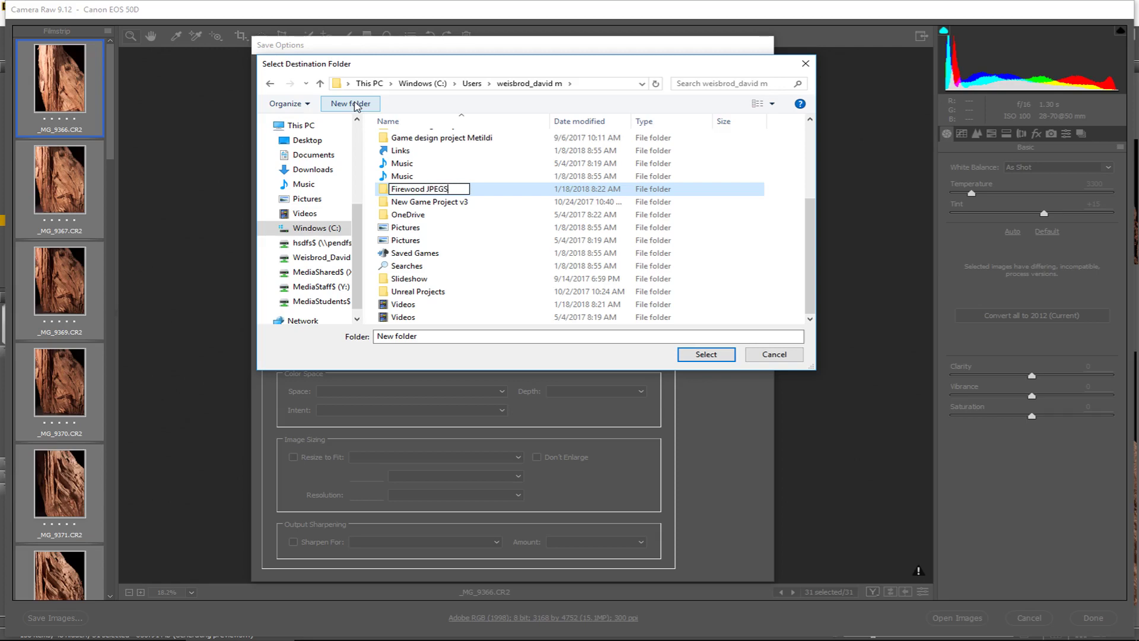
{"action": "key", "text": "Return"}
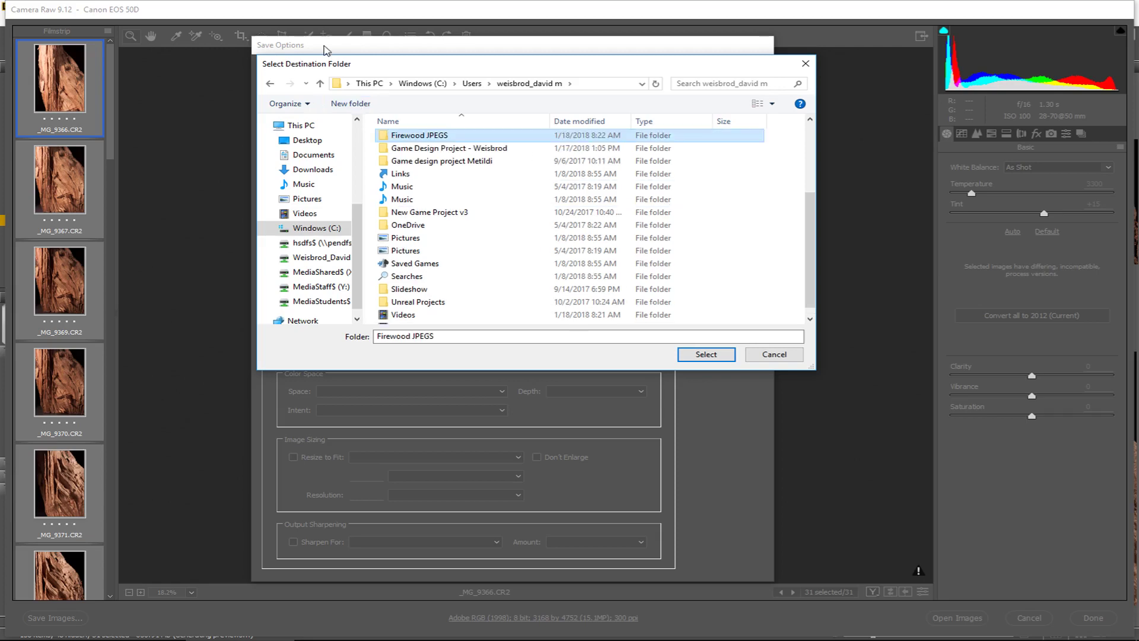
Use Firewood JPEGS as destination, with .jpg extension and JPEG quality Maximum (10).
{"action": "left_click", "coordinate": [705, 354]}
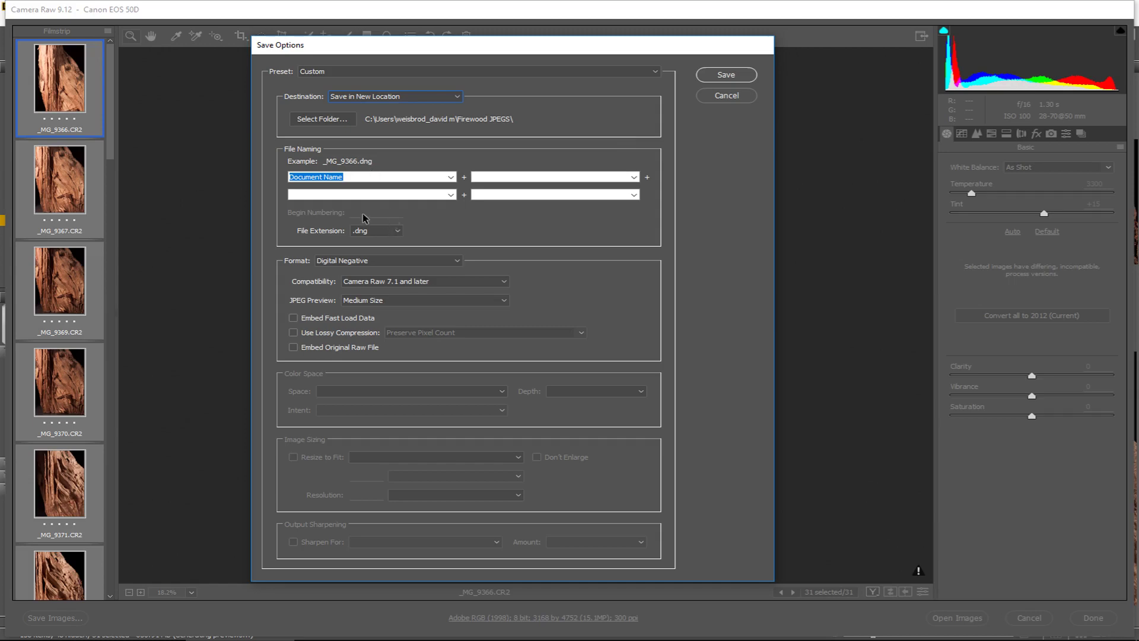
{"action": "left_click", "coordinate": [392, 232]}
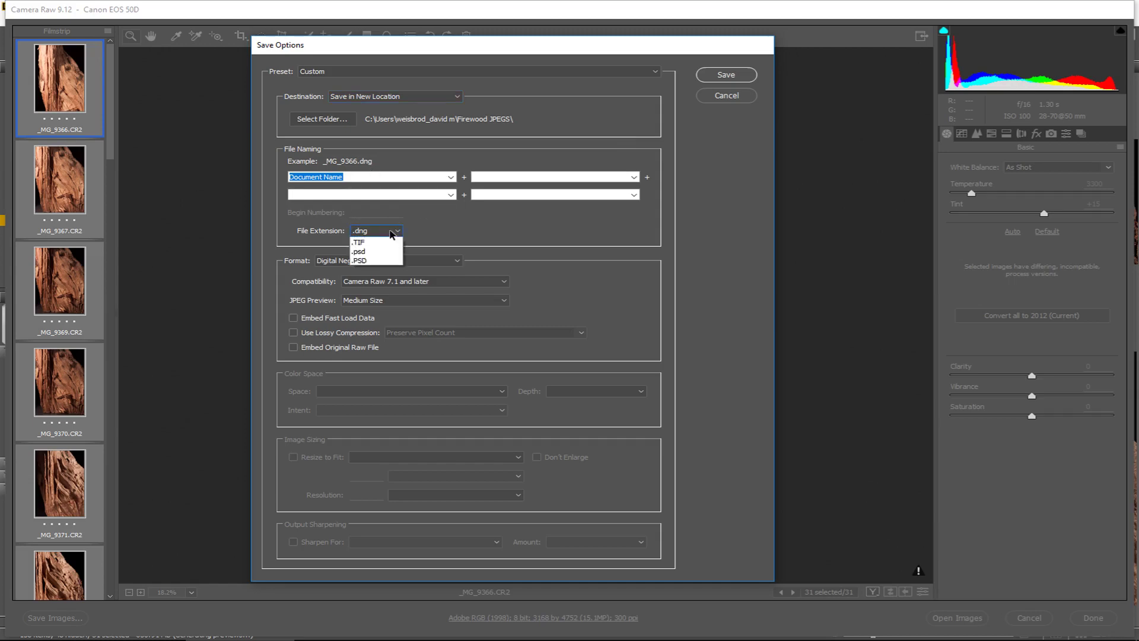
{"action": "left_click", "coordinate": [372, 265]}
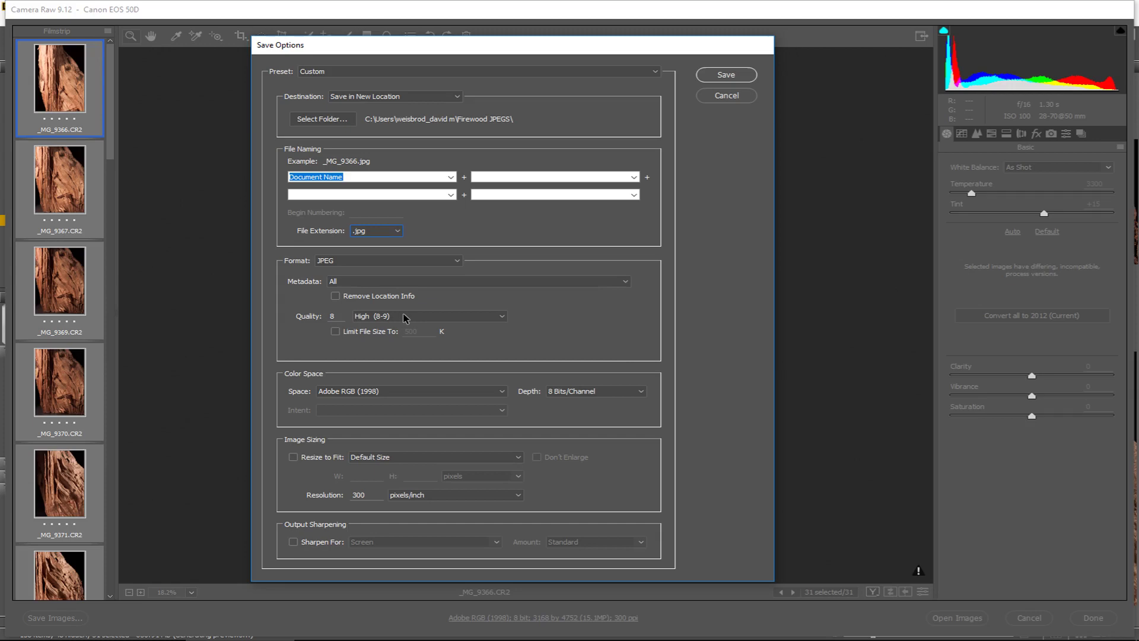
{"action": "left_click", "coordinate": [407, 317]}
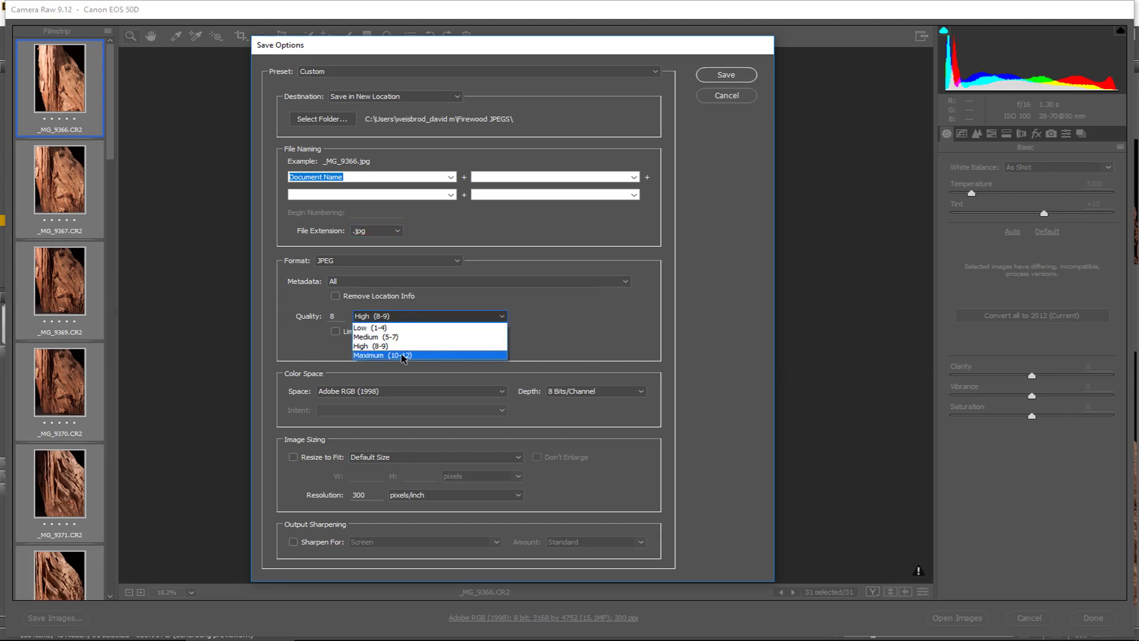
{"action": "left_click", "coordinate": [402, 355]}
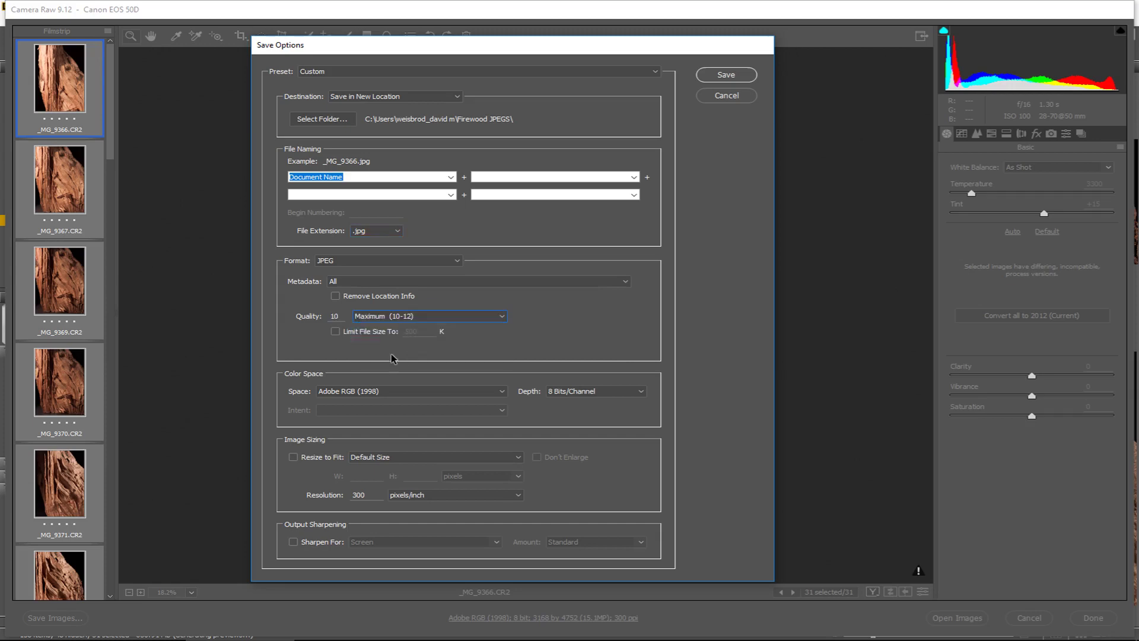
{"action": "left_click", "coordinate": [379, 394]}
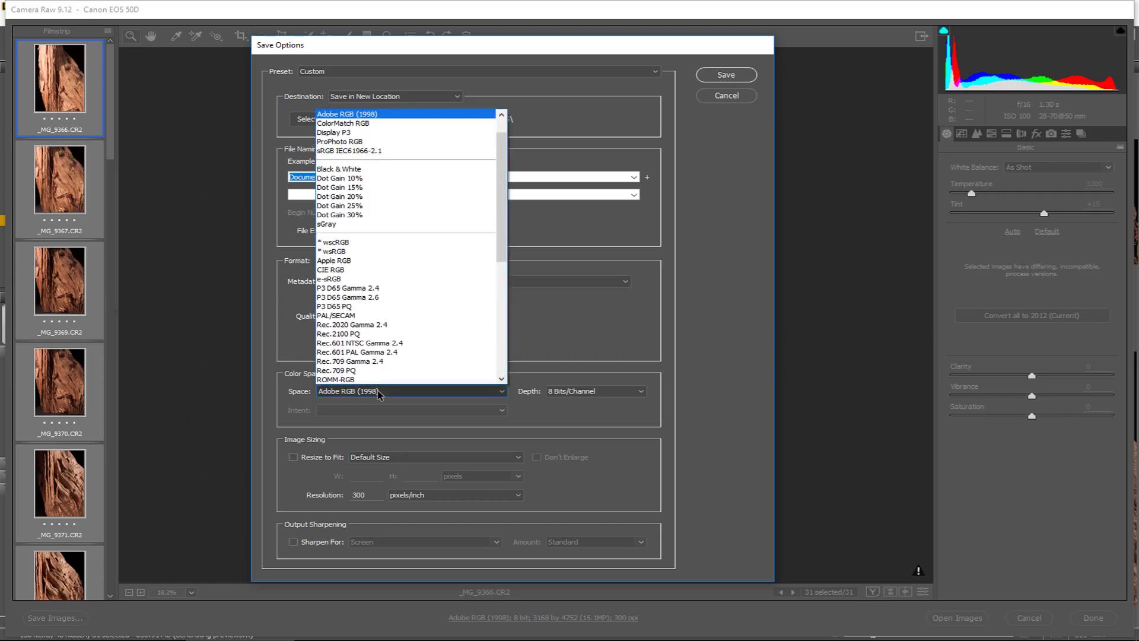
{"action": "left_click", "coordinate": [412, 118]}
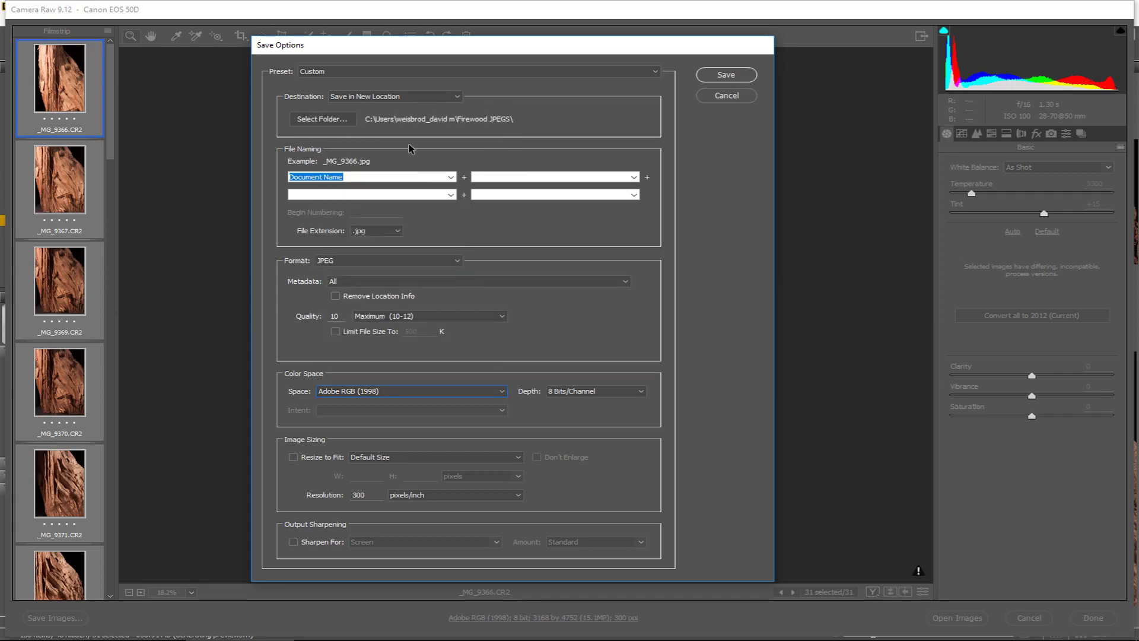
{"action": "left_click", "coordinate": [294, 457]}
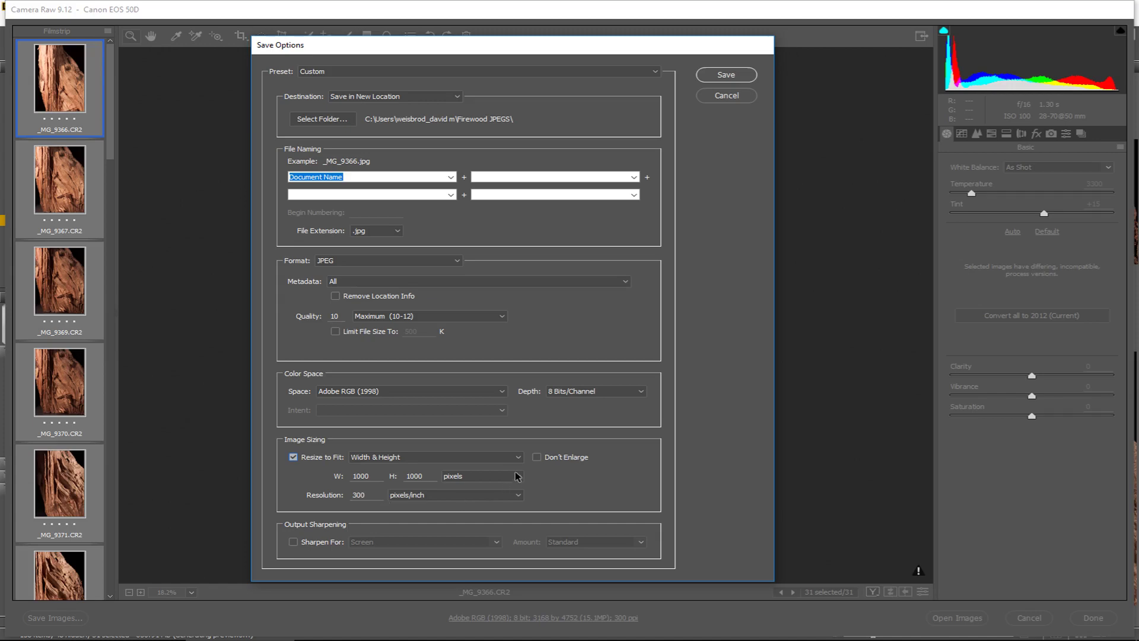
{"action": "left_click", "coordinate": [538, 458]}
{"action": "left_click", "coordinate": [537, 457]}
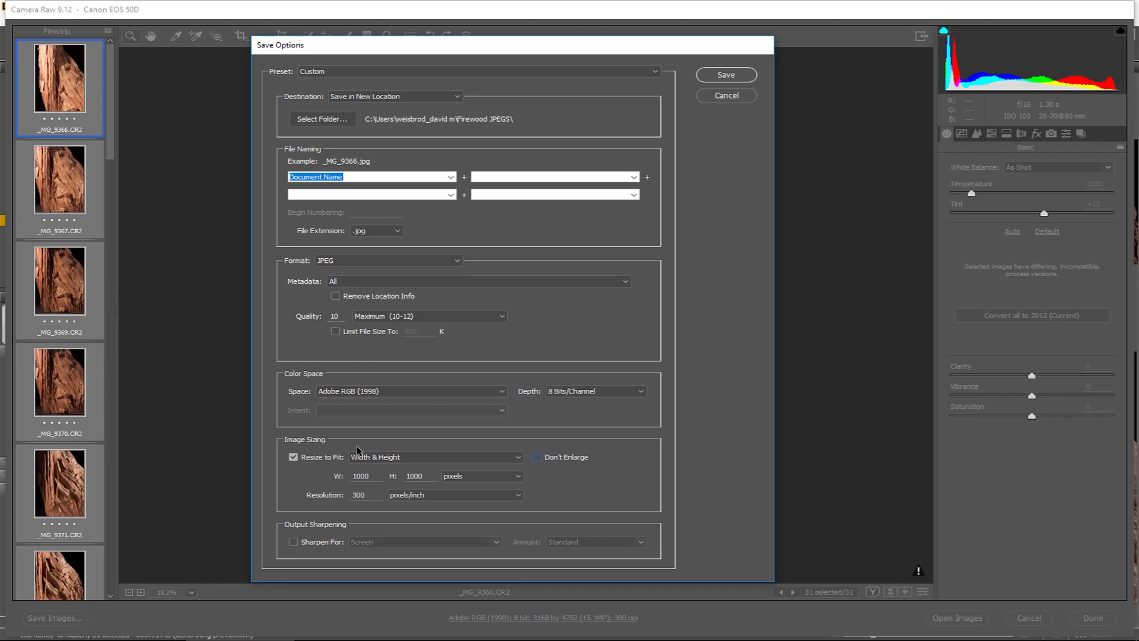
{"action": "left_click", "coordinate": [293, 458]}
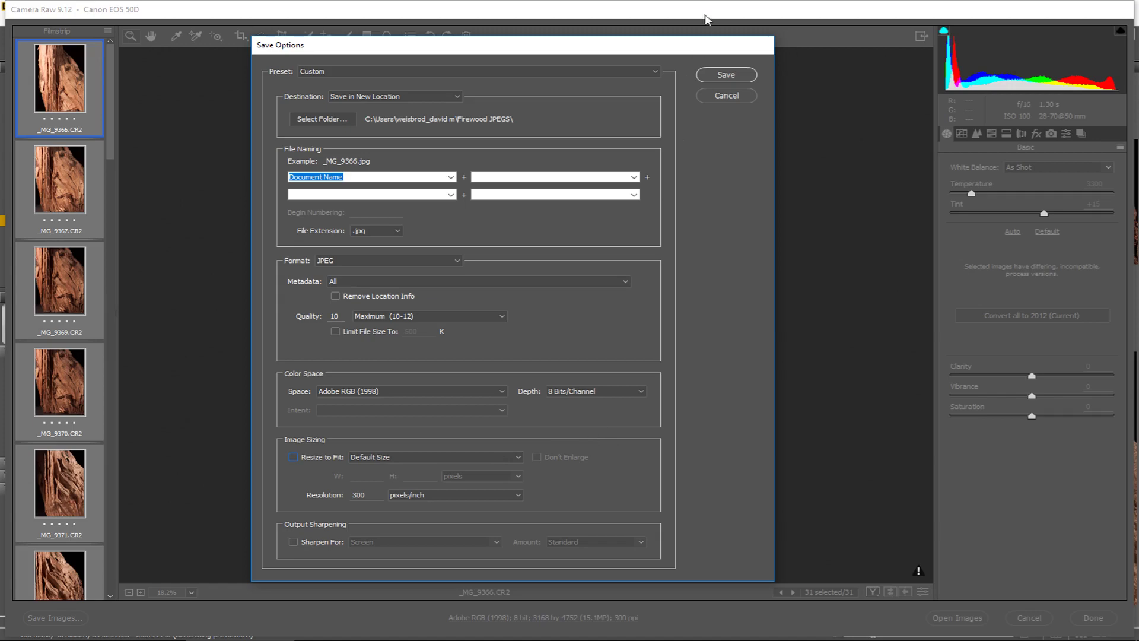
Save the 31 images and show the Save Status dialog enlarged to list per-file progress.
{"action": "left_click", "coordinate": [719, 75]}
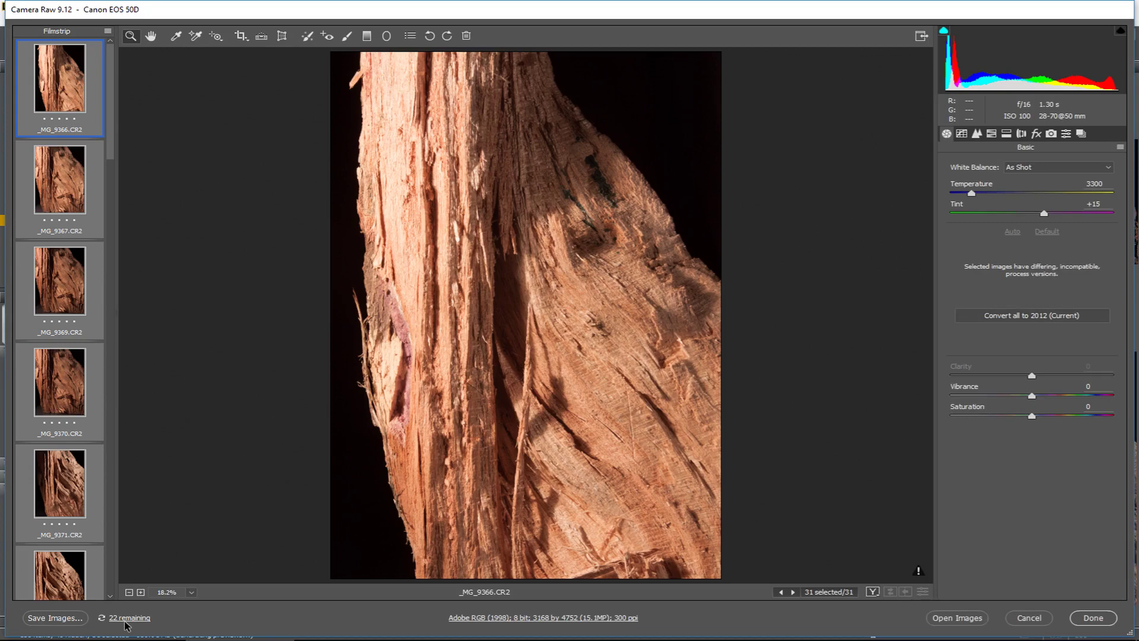
{"action": "left_click", "coordinate": [126, 620]}
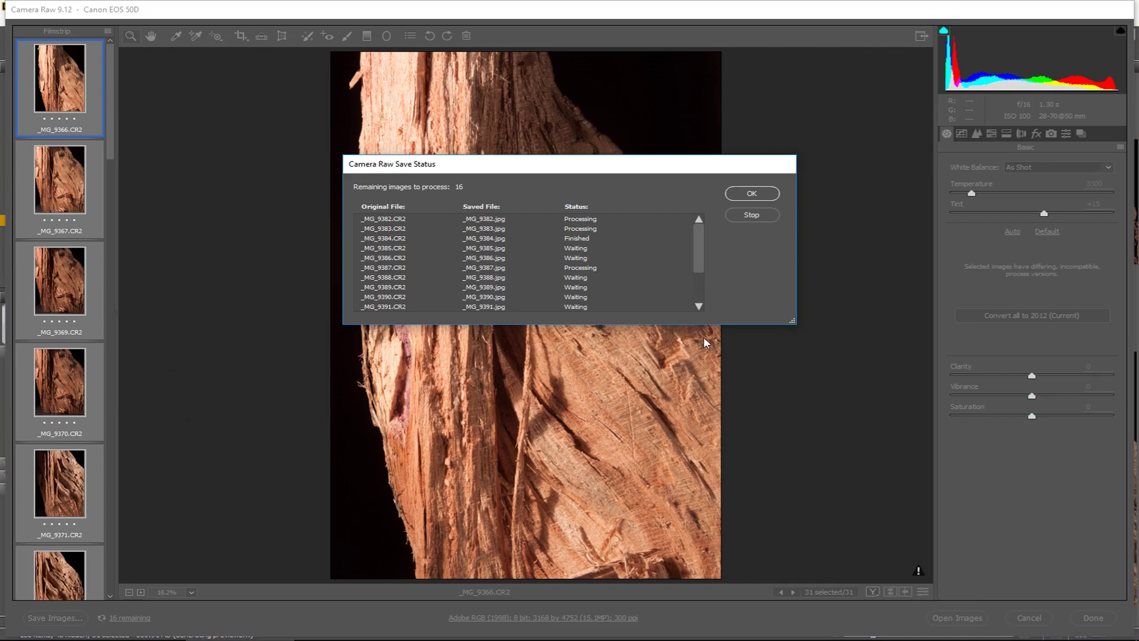
{"action": "left_click_drag", "start_coordinate": [792, 320], "coordinate": [844, 456]}
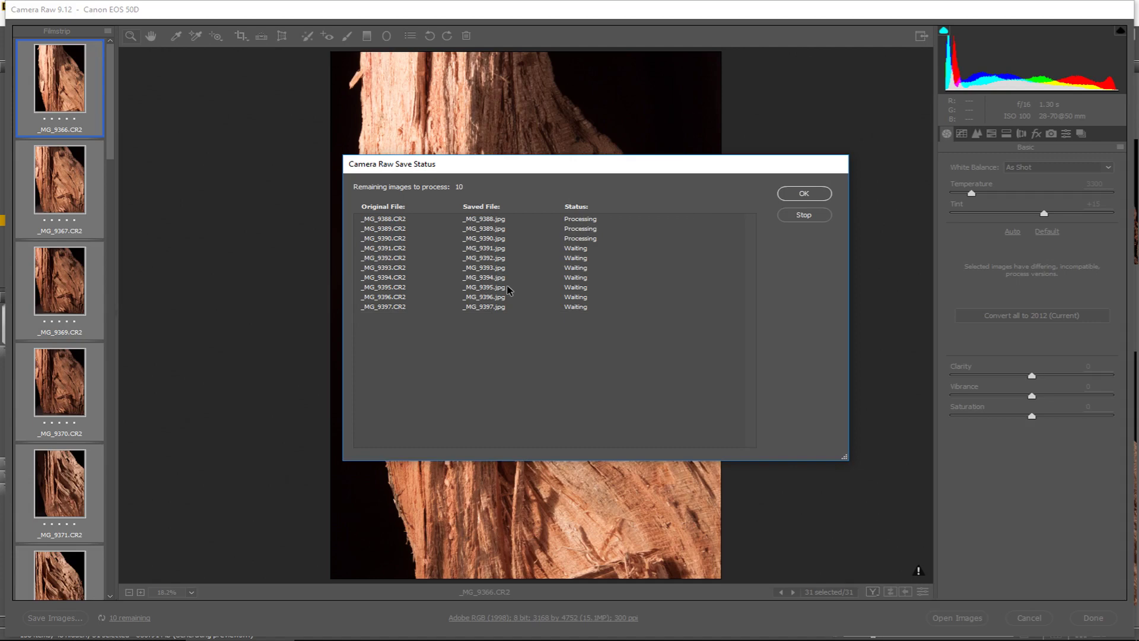
Check the 31 JPGs in File Explorer's Firewood JPEGS Details view, preview _MG_9366, then return to Camera Raw.
{"action": "key", "text": "alt+Tab"}
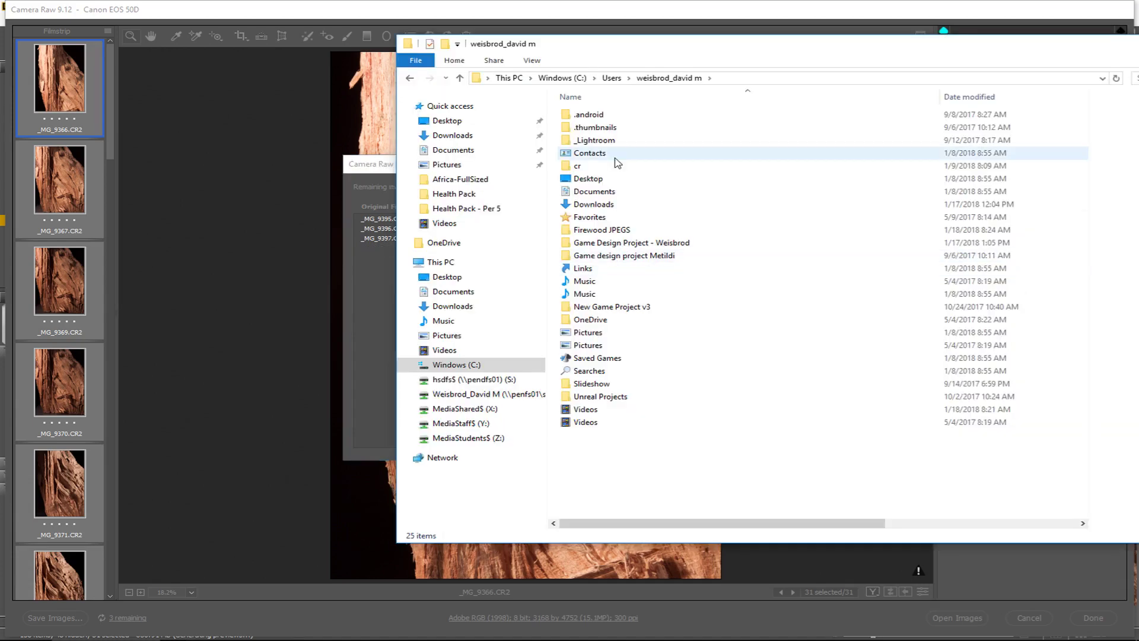
{"action": "double_click", "coordinate": [602, 229]}
{"action": "left_click_drag", "start_coordinate": [669, 52], "coordinate": [427, 56]}
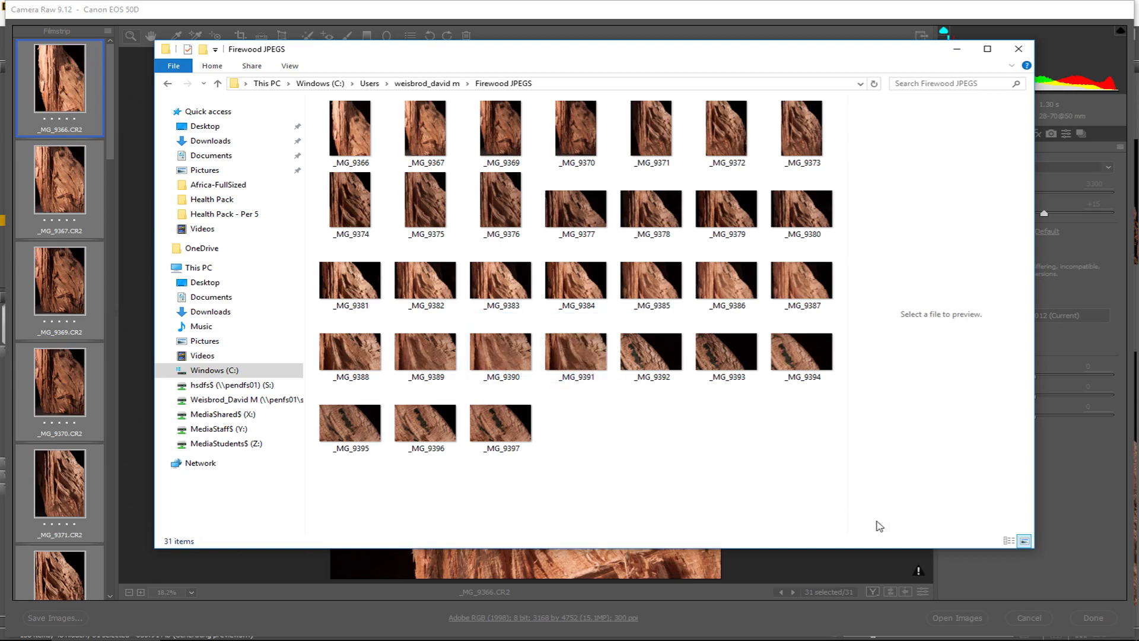
{"action": "left_click", "coordinate": [1009, 541]}
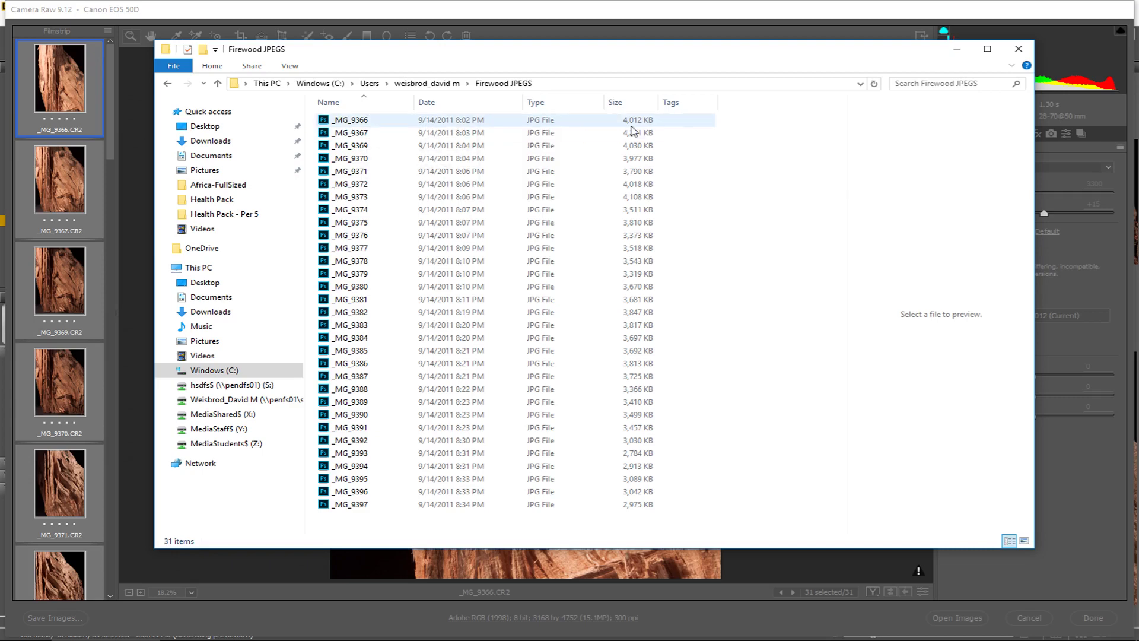
{"action": "left_click", "coordinate": [633, 130]}
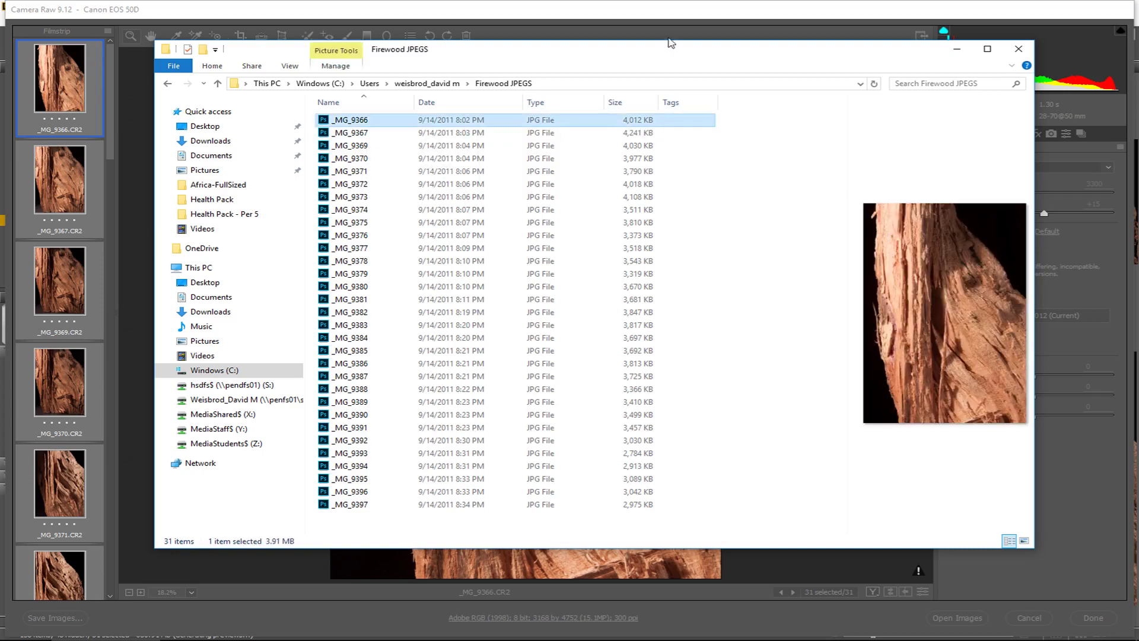
{"action": "left_click", "coordinate": [654, 16]}
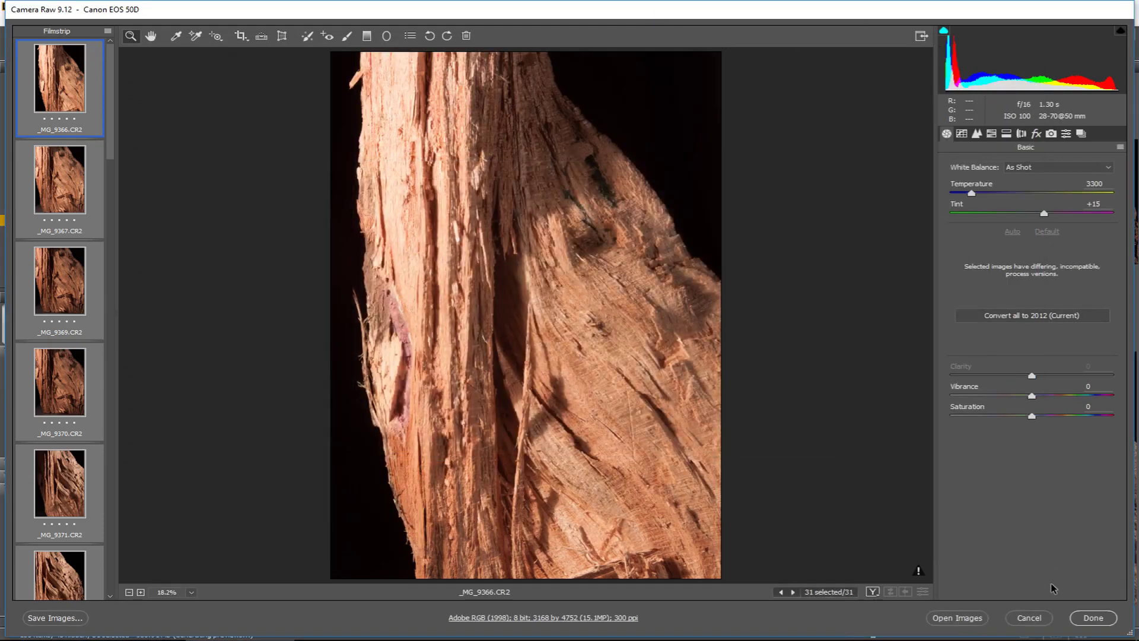
Close Camera Raw with Done, scroll Bridge's Content panel to the top, and select _MG_9366.CR2.
{"action": "left_click", "coordinate": [1096, 618]}
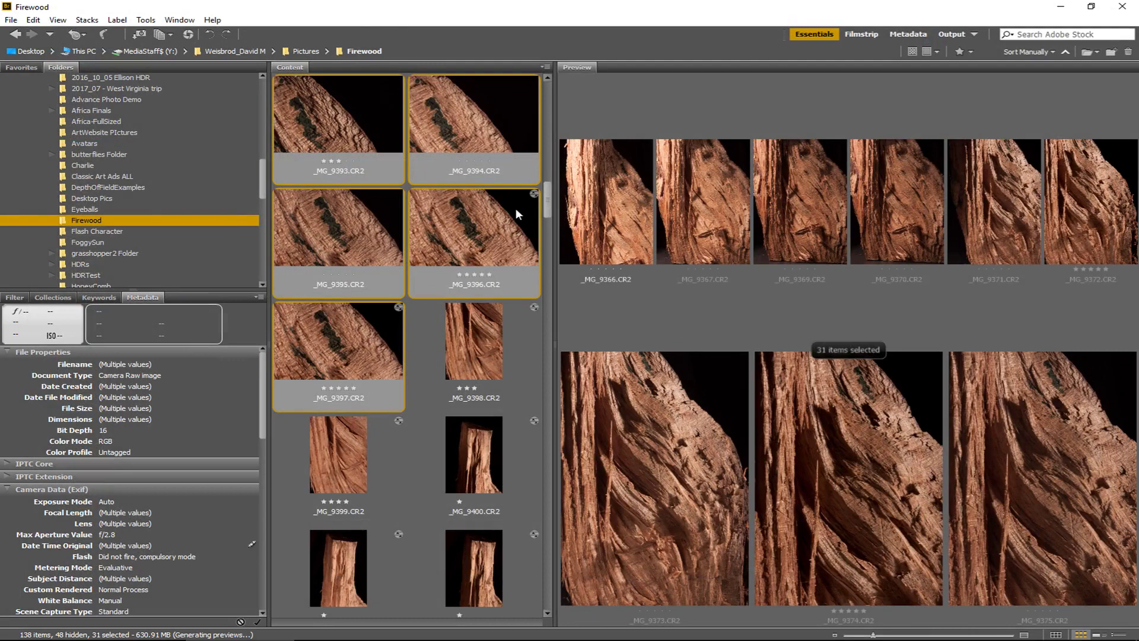
{"action": "left_click_drag", "start_coordinate": [545, 205], "coordinate": [546, 105]}
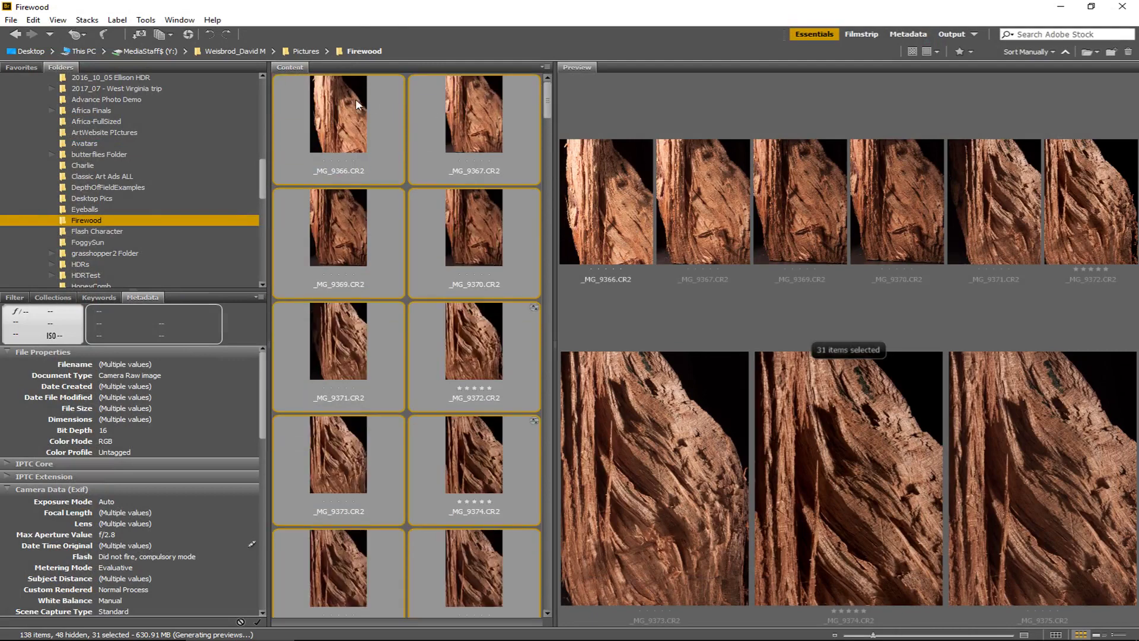
{"action": "left_click", "coordinate": [350, 98]}
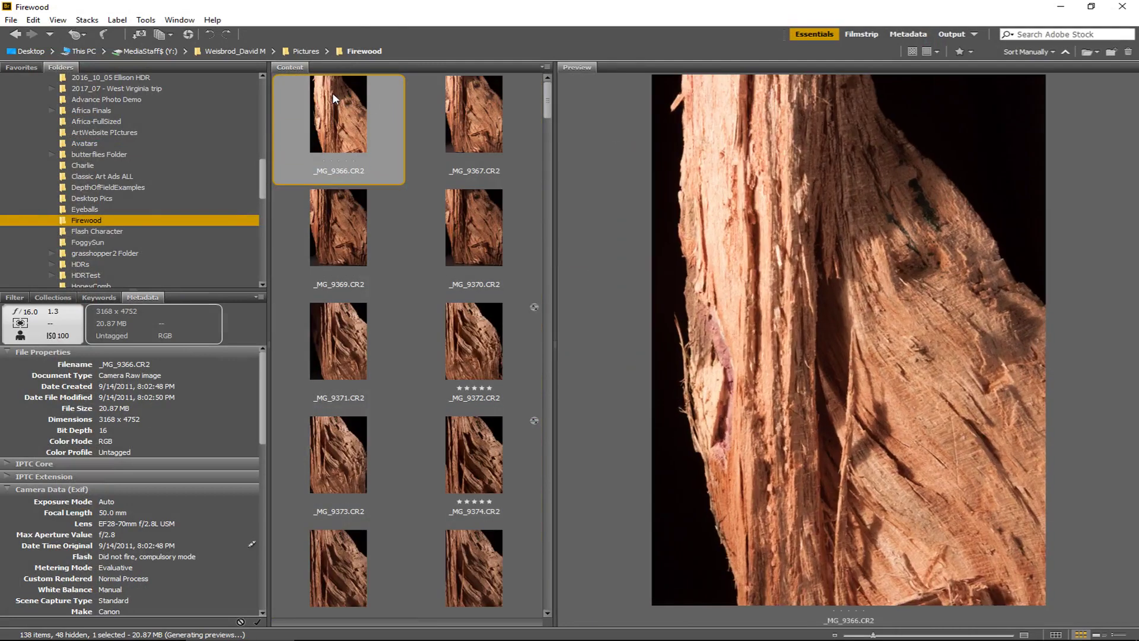